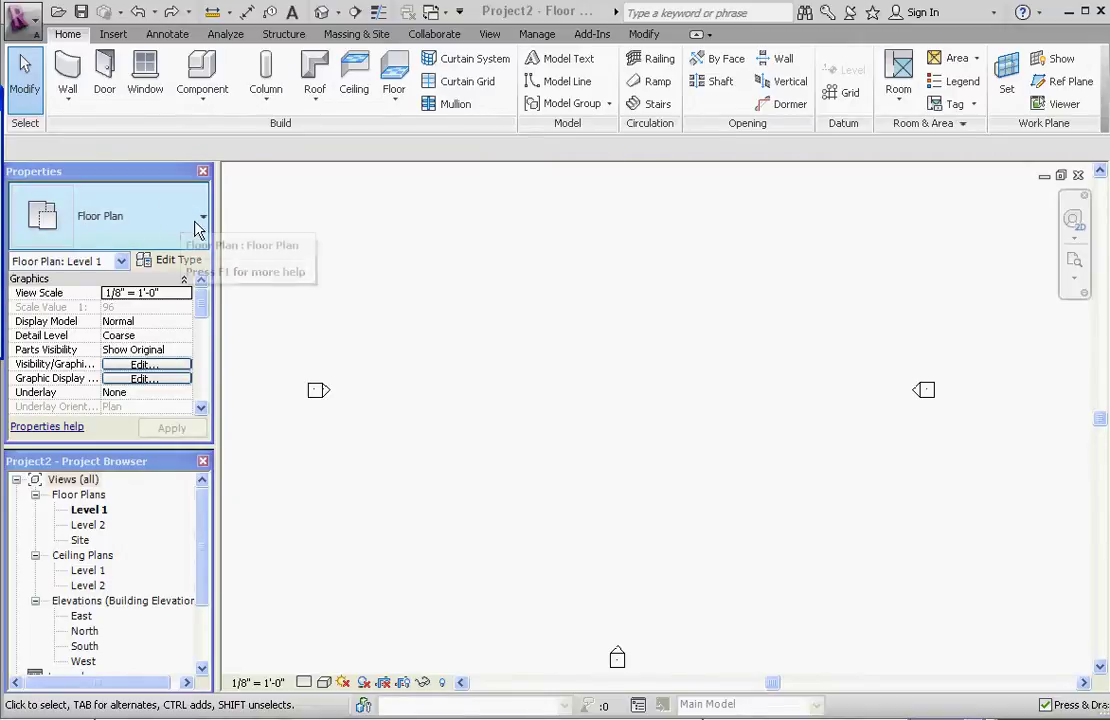
# Start placing walls from the Home tab, using a Generic - 8" wall at 20' 0" height
pyautogui.click(201, 219)
pyautogui.click(205, 220)
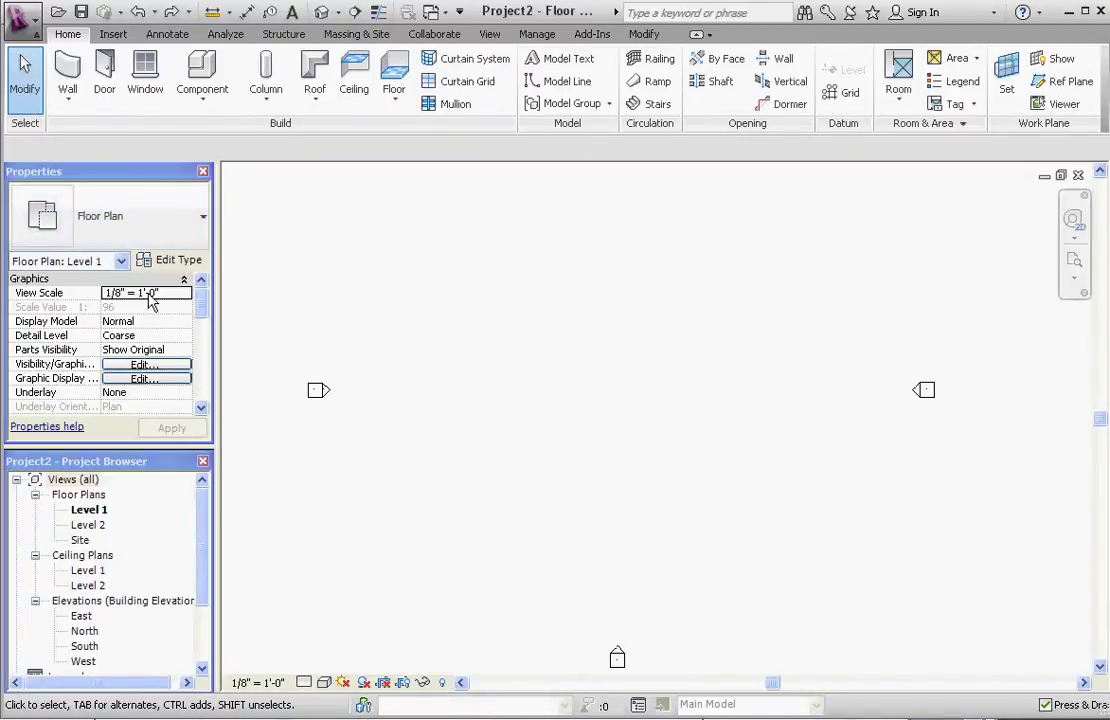
pyautogui.click(68, 72)
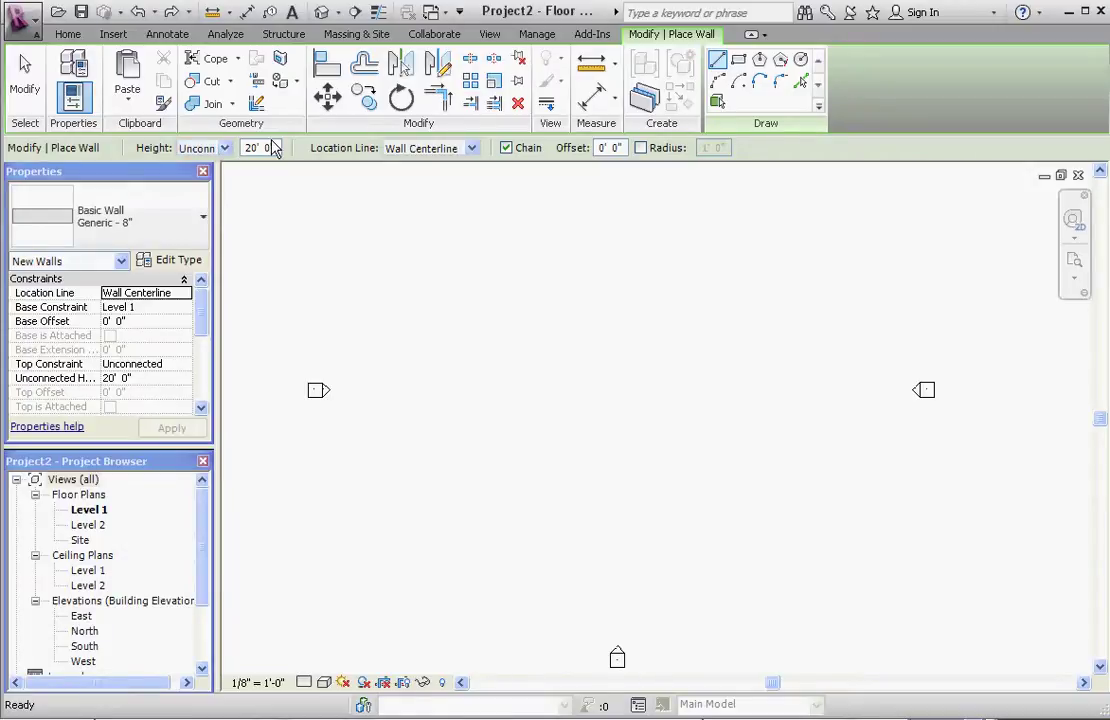
# Replace the 20' 0" wall height in the options bar with 15
pyautogui.moveTo(272, 148); pyautogui.dragTo(223, 150)
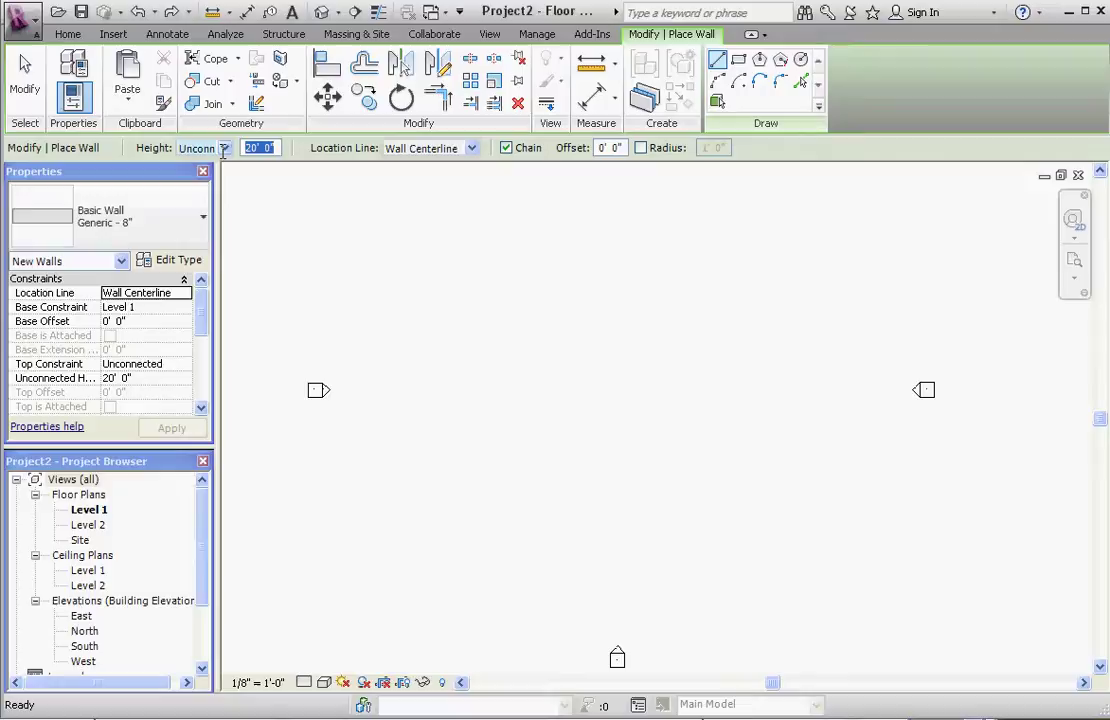
pyautogui.write('15')
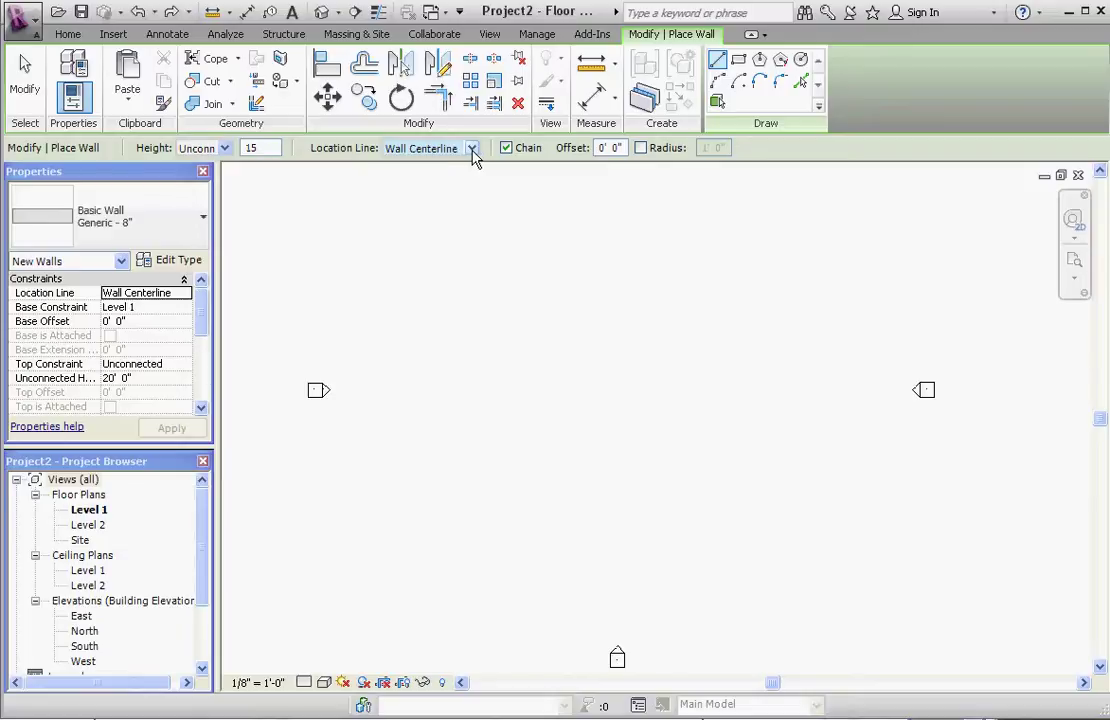
# Set the wall location line to Finish Face: Exterior
pyautogui.click(471, 148)
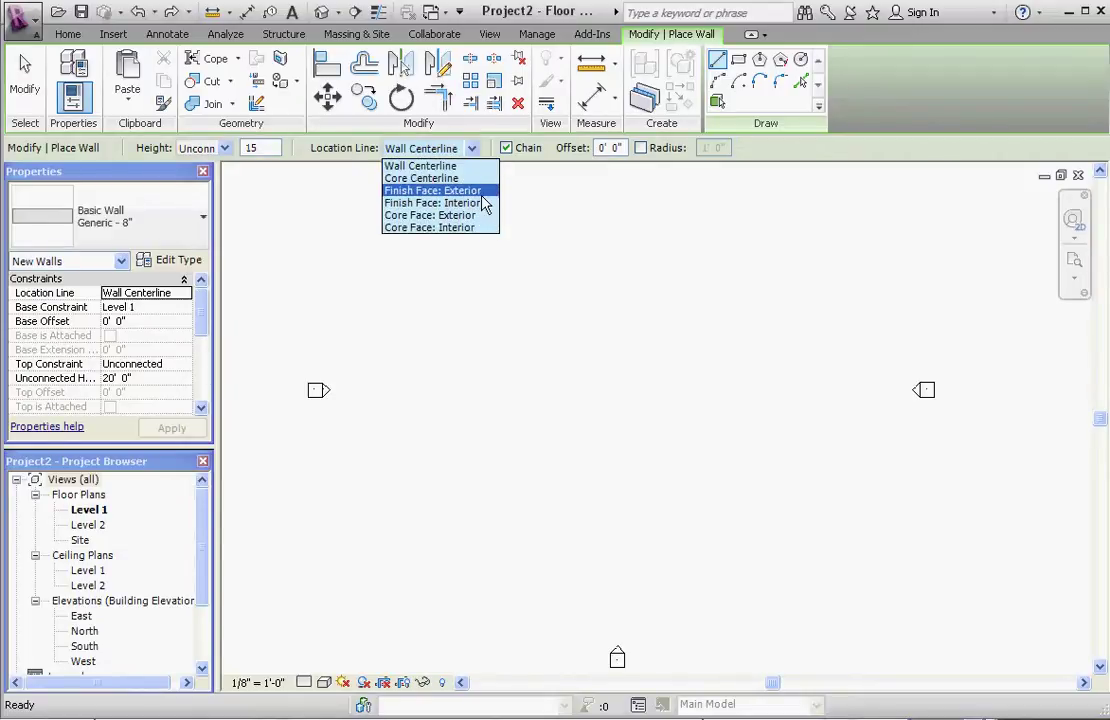
pyautogui.click(473, 191)
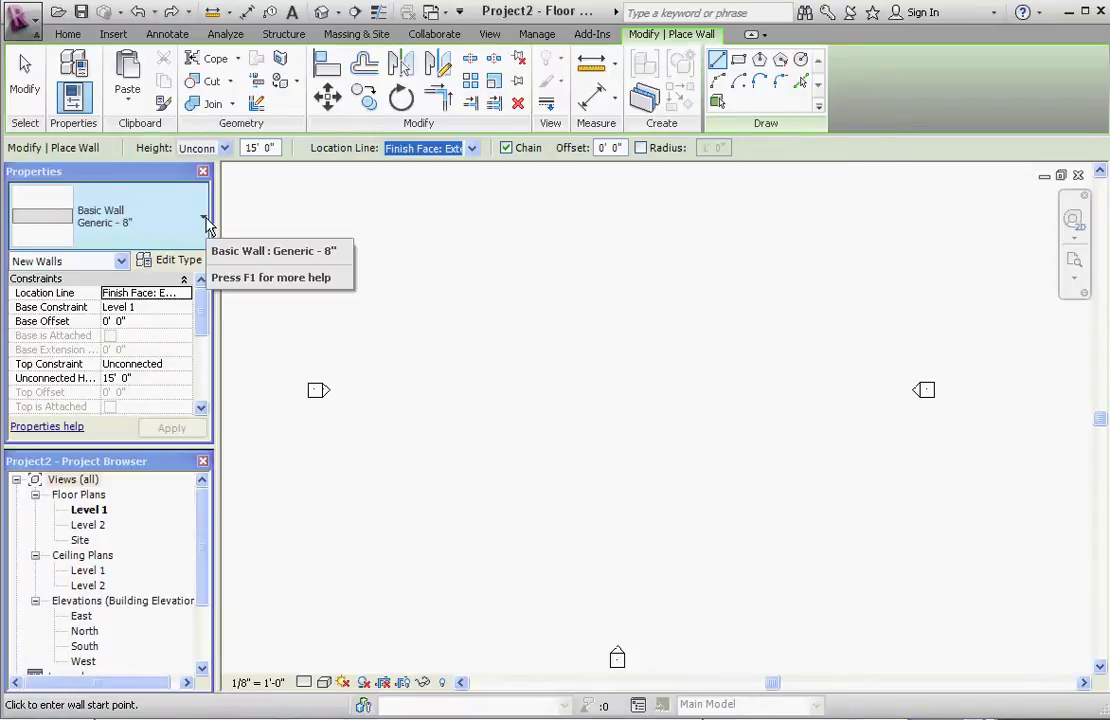
# Choose the Basic Wall Exterior - 7-1/8" ClapSiding-WoodStud-DW type in the type selector
pyautogui.click(204, 217)
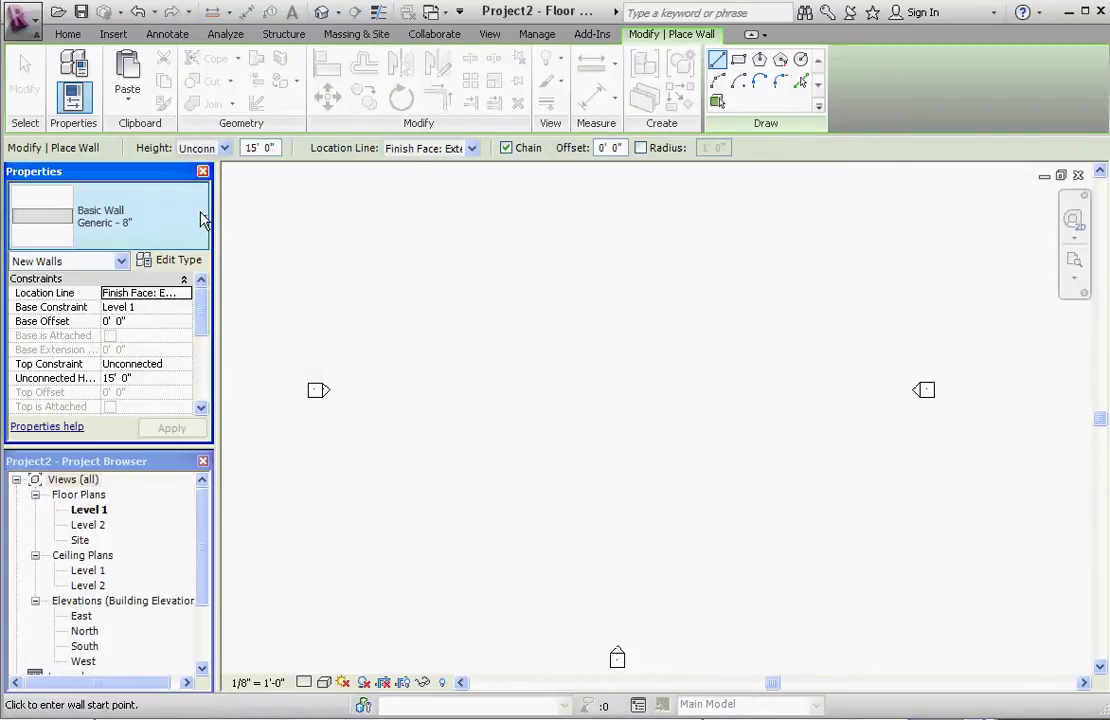
pyautogui.scroll(2, 212, 305)
pyautogui.moveTo(135, 302)
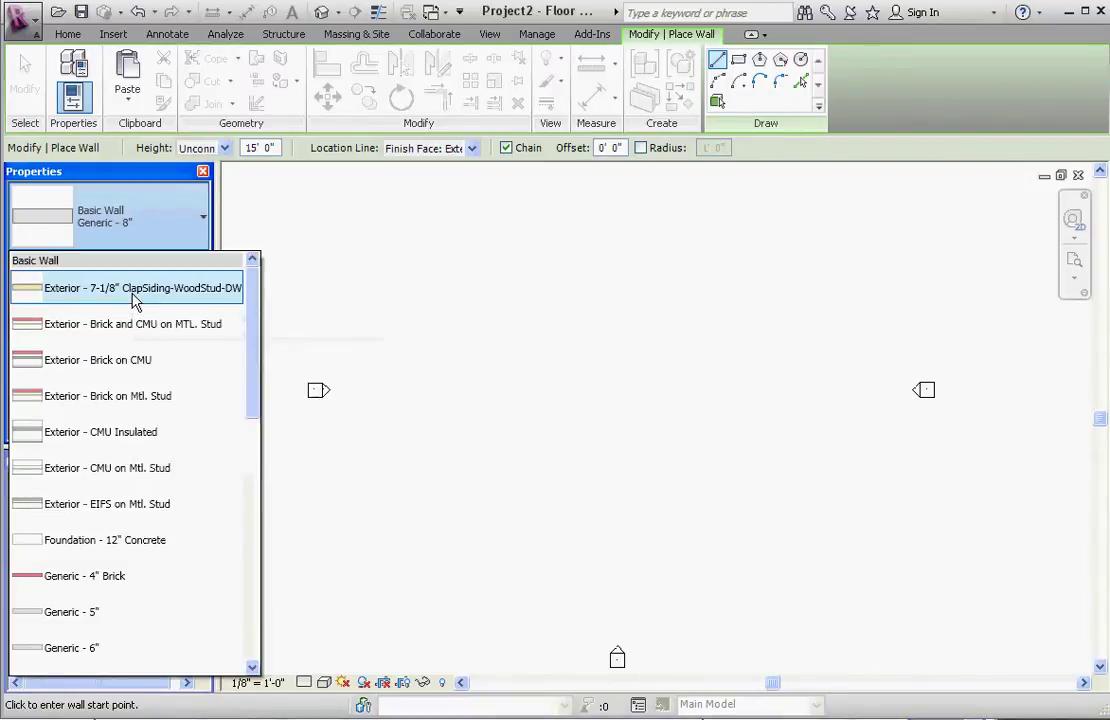
pyautogui.click(100, 292)
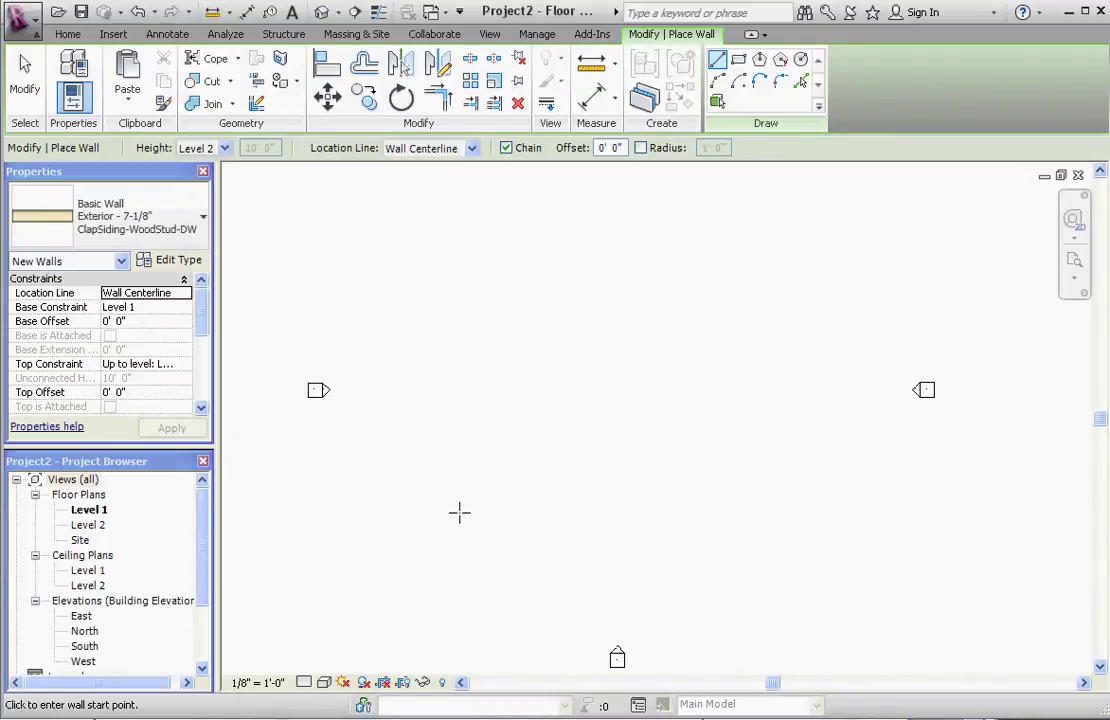
# Draw chained walls 24' up, 41' right and 24' down, then stop
pyautogui.click(457, 514)
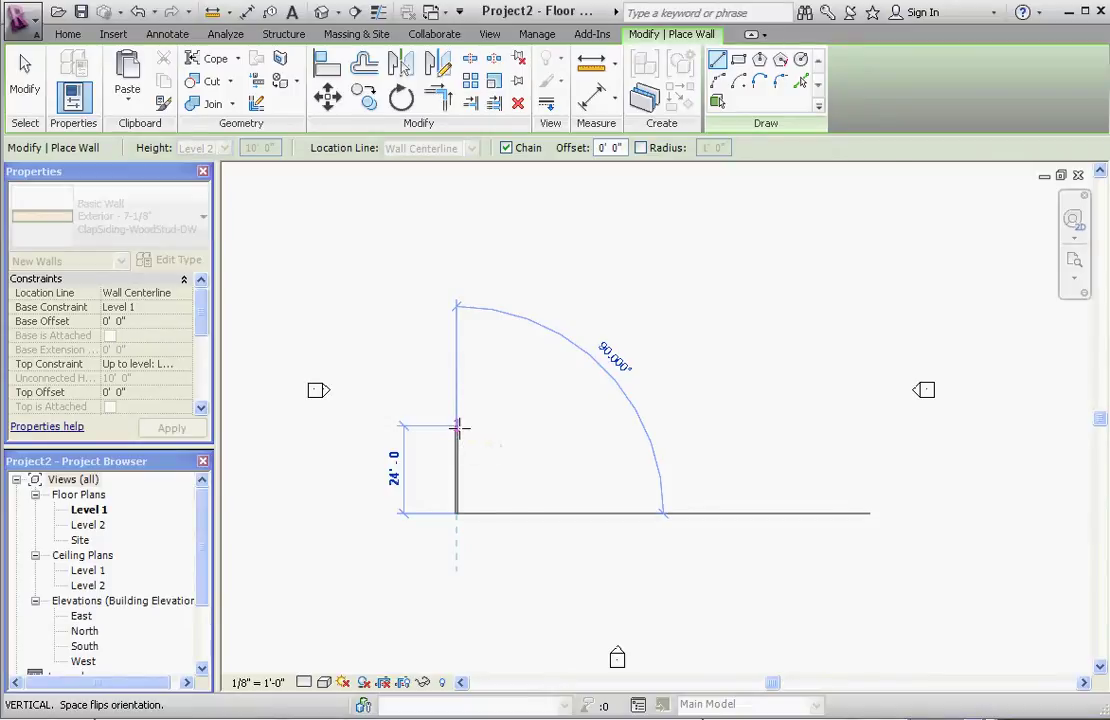
pyautogui.click(457, 428)
pyautogui.scroll(5, 460, 465)
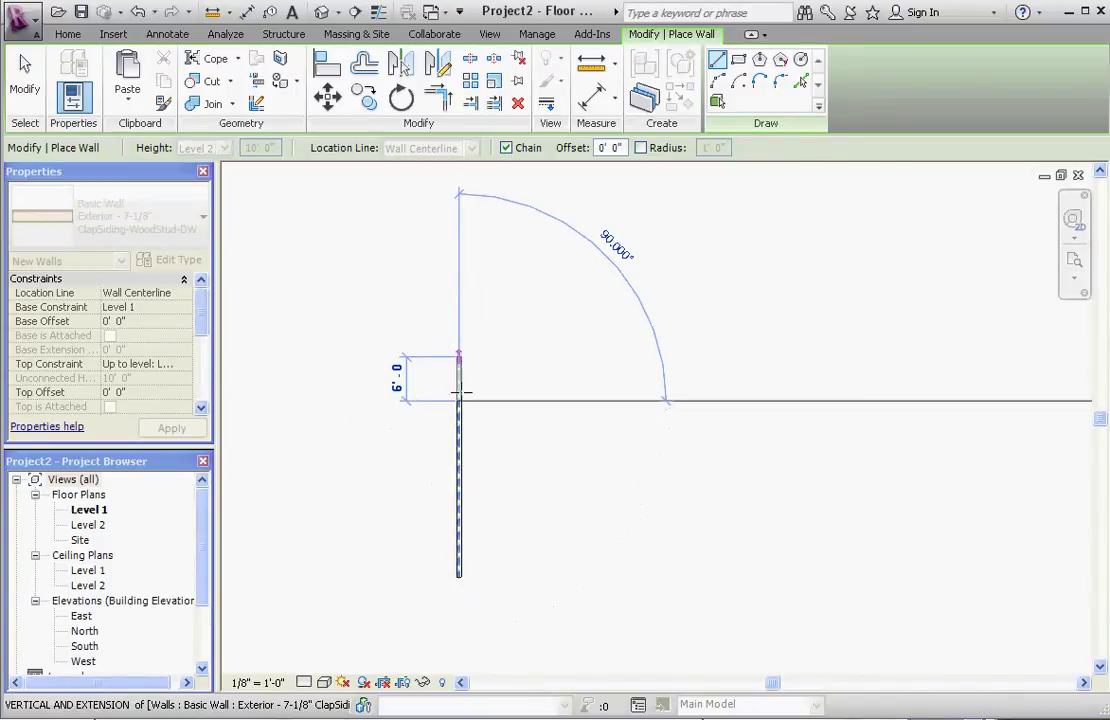
pyautogui.scroll(-2, 330, 391)
pyautogui.scroll(1, 486, 366)
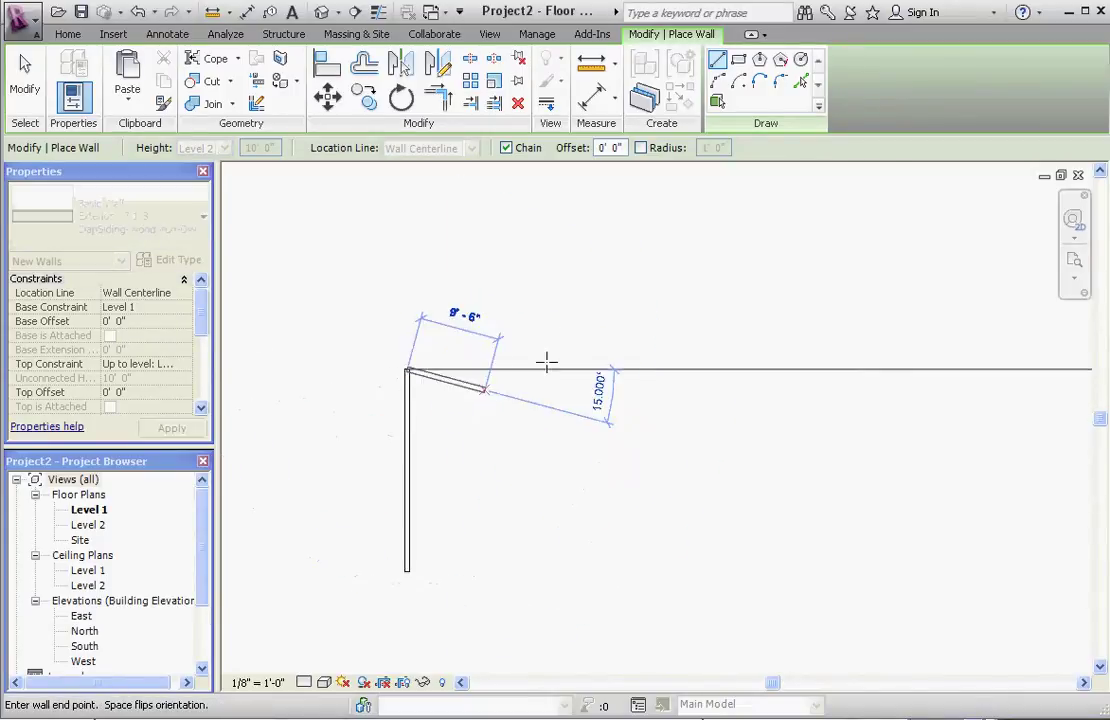
pyautogui.click(753, 370)
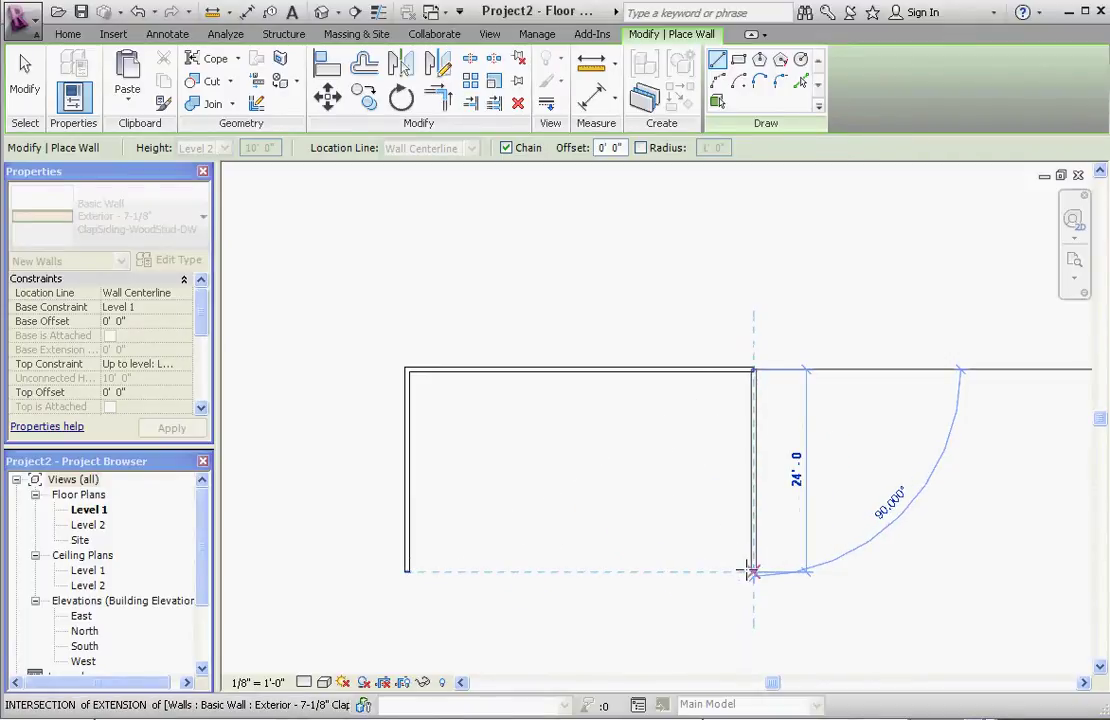
pyautogui.click(753, 572)
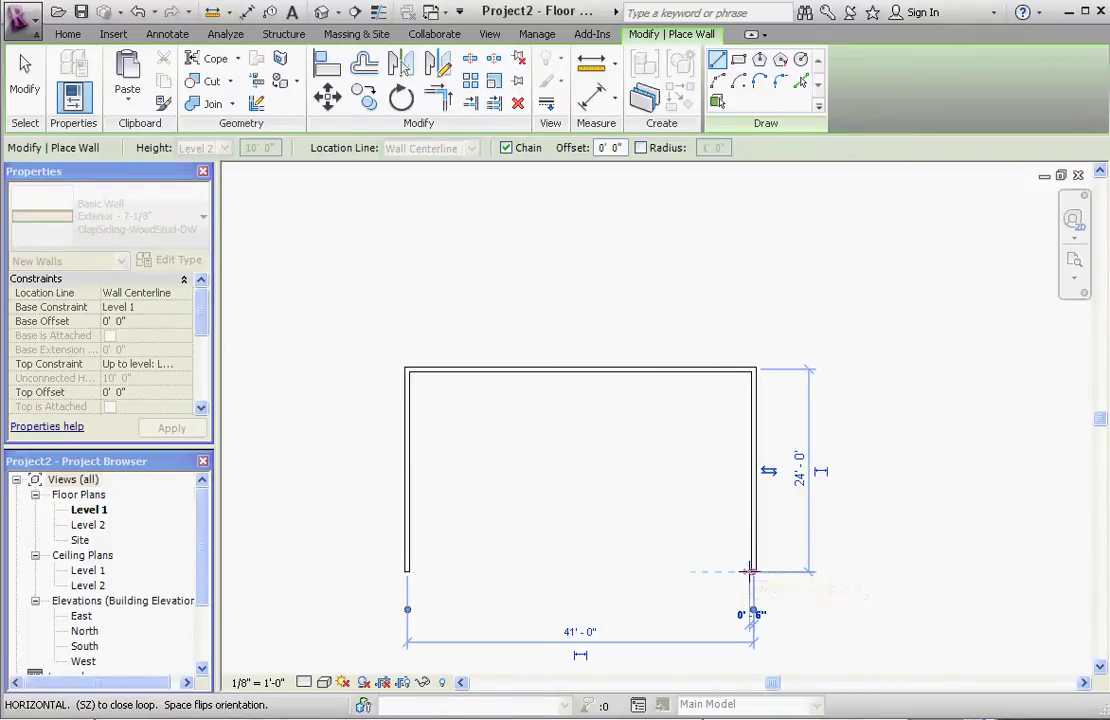
pyautogui.press('Escape')
pyautogui.press('Escape')
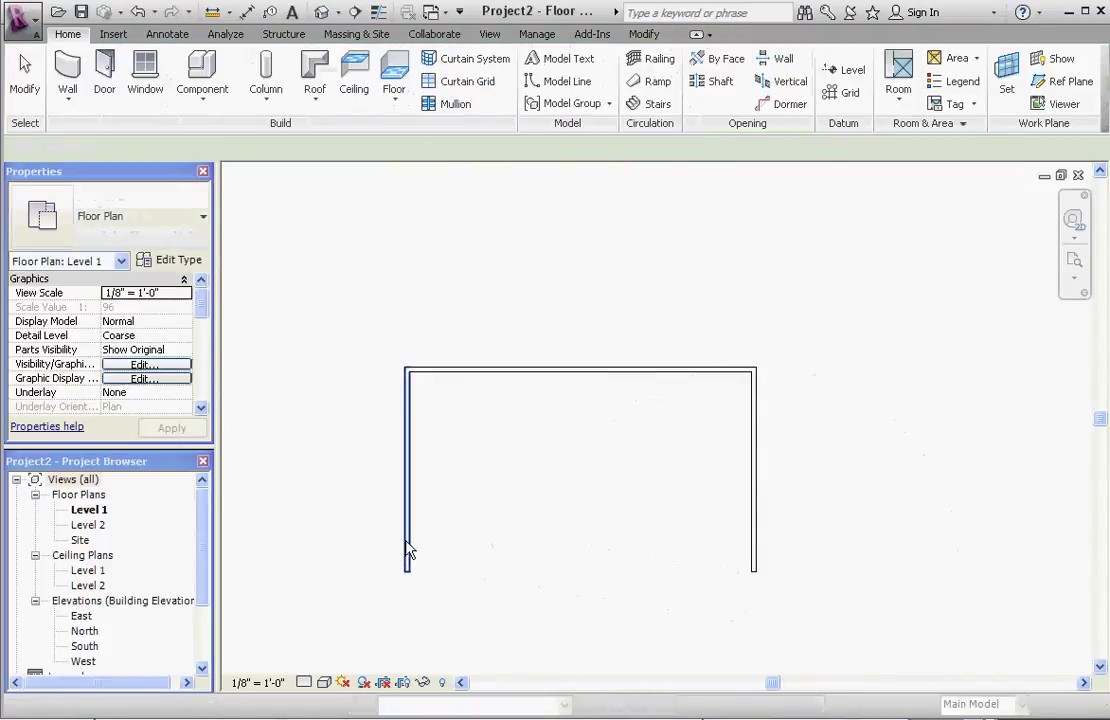
# Select the left and top walls in turn to inspect their temporary dimensions
pyautogui.click(408, 550)
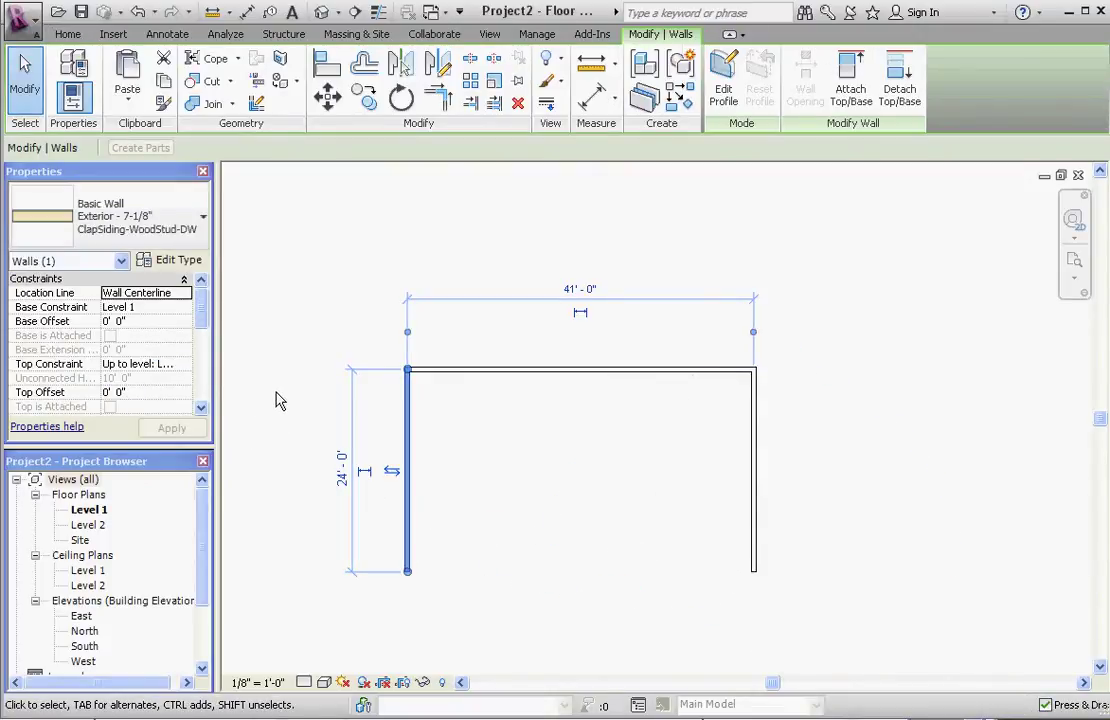
pyautogui.click(488, 453)
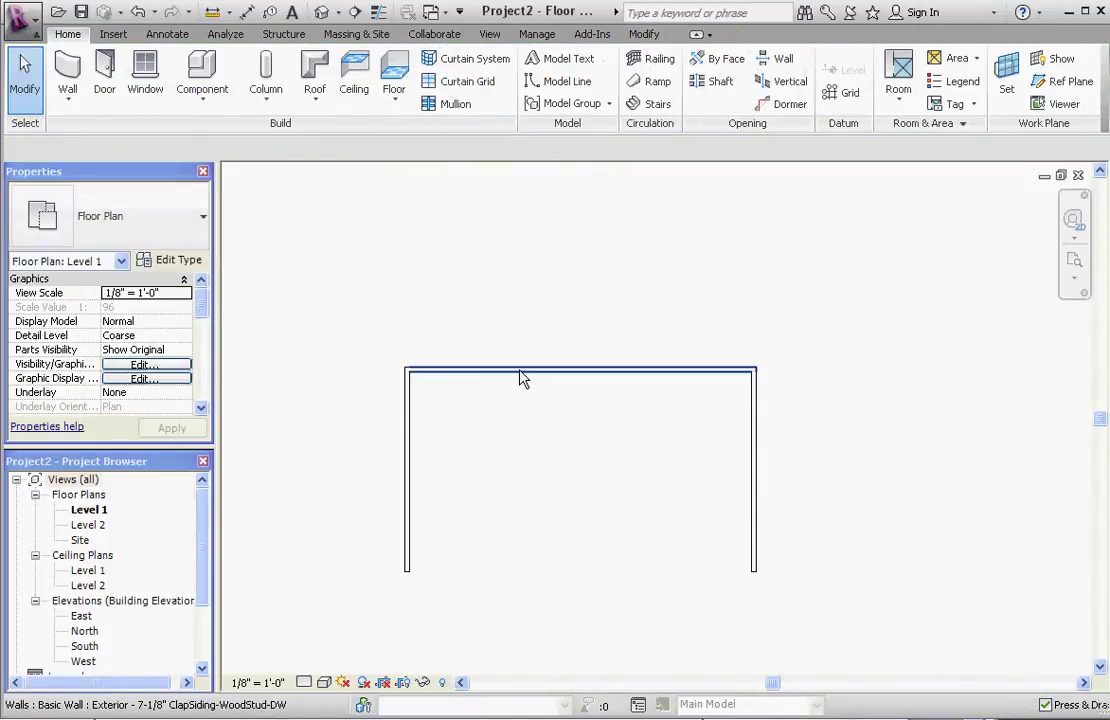
pyautogui.click(522, 374)
pyautogui.click(463, 448)
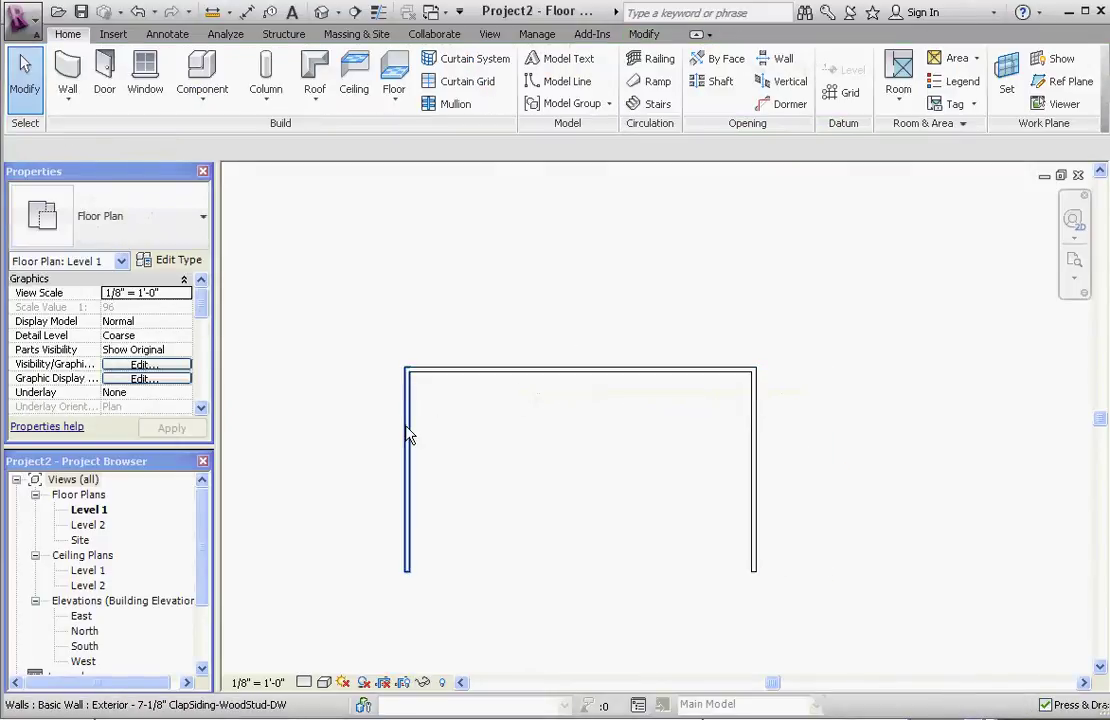
pyautogui.click(408, 434)
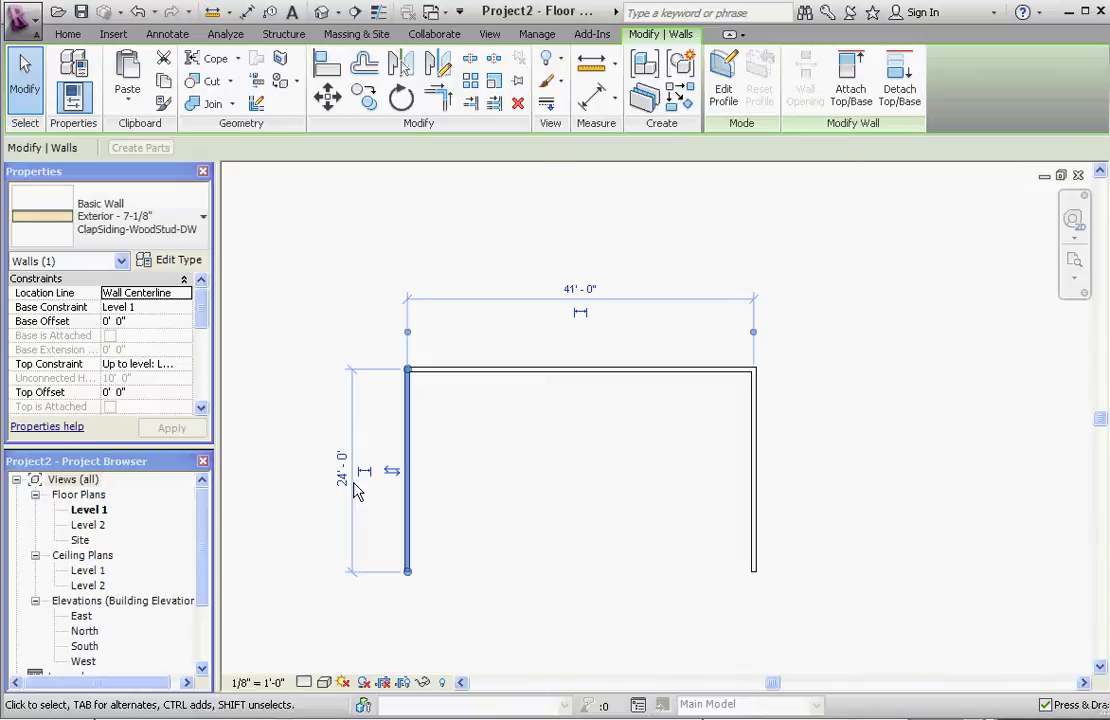
pyautogui.scroll(2, 367, 490)
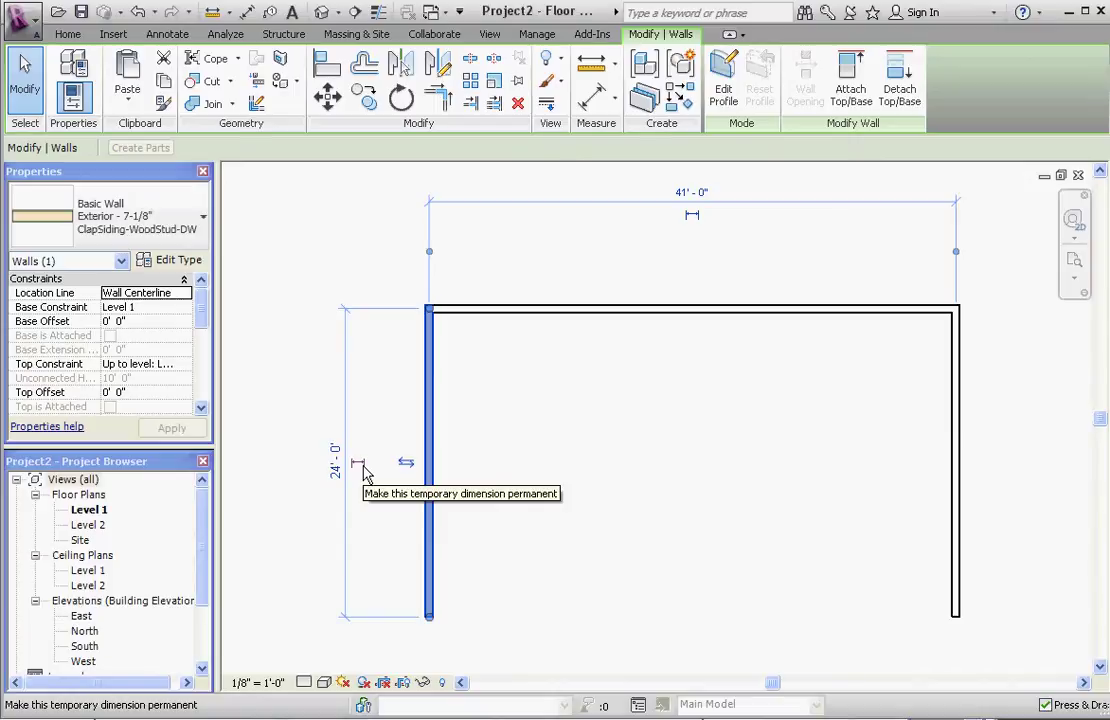
# After checking the top wall, make the left wall's 24' temporary dimension permanent
pyautogui.click(488, 446)
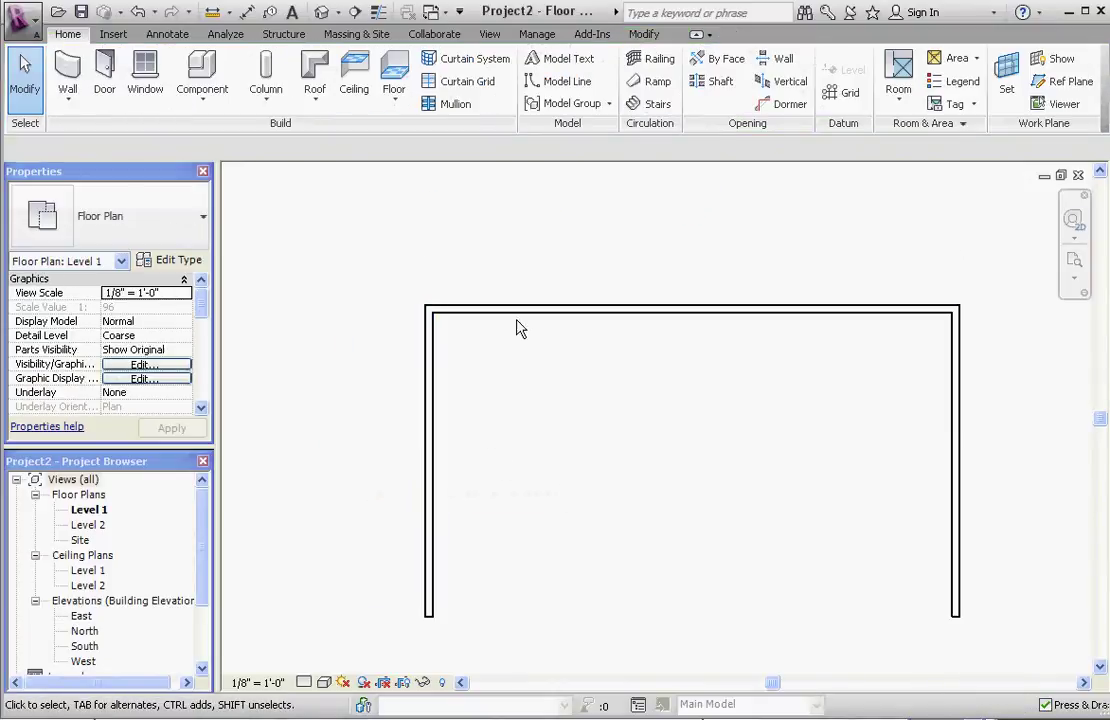
pyautogui.click(510, 322)
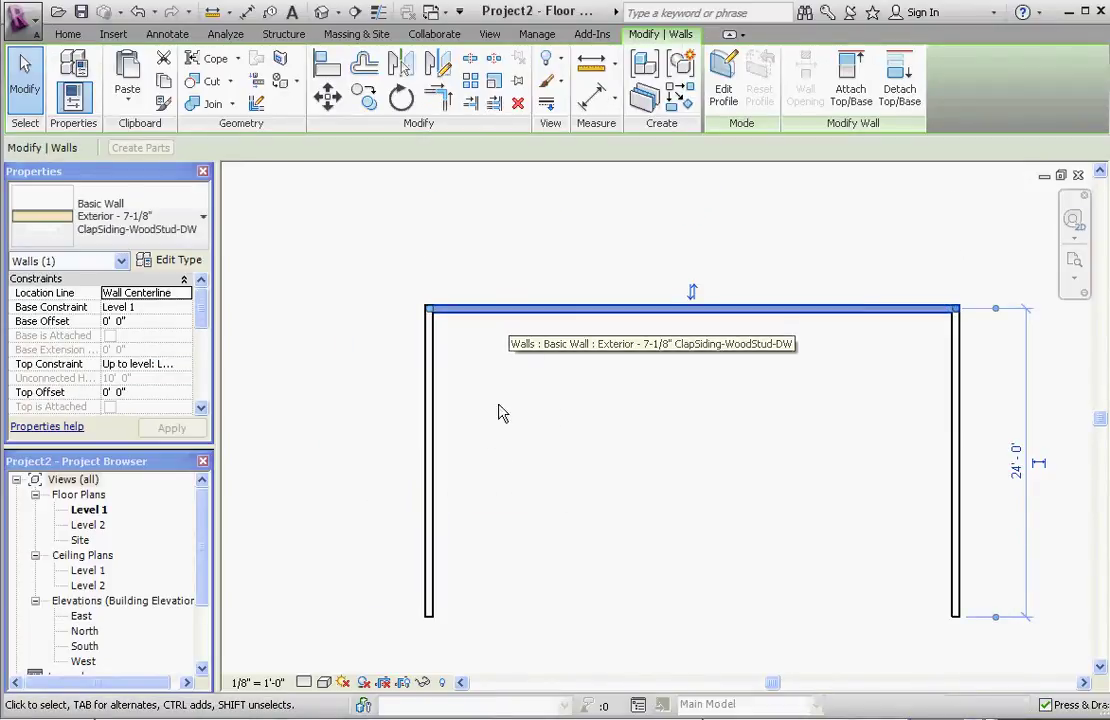
pyautogui.scroll(-1, 491, 428)
pyautogui.scroll(1, 608, 455)
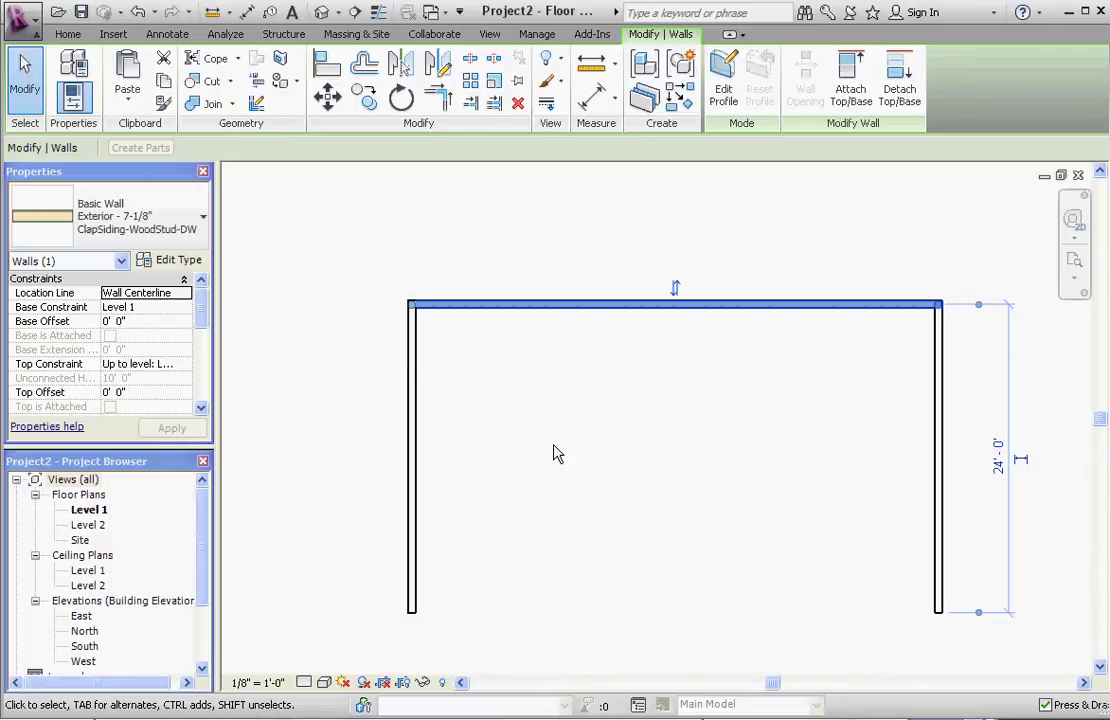
pyautogui.click(330, 334)
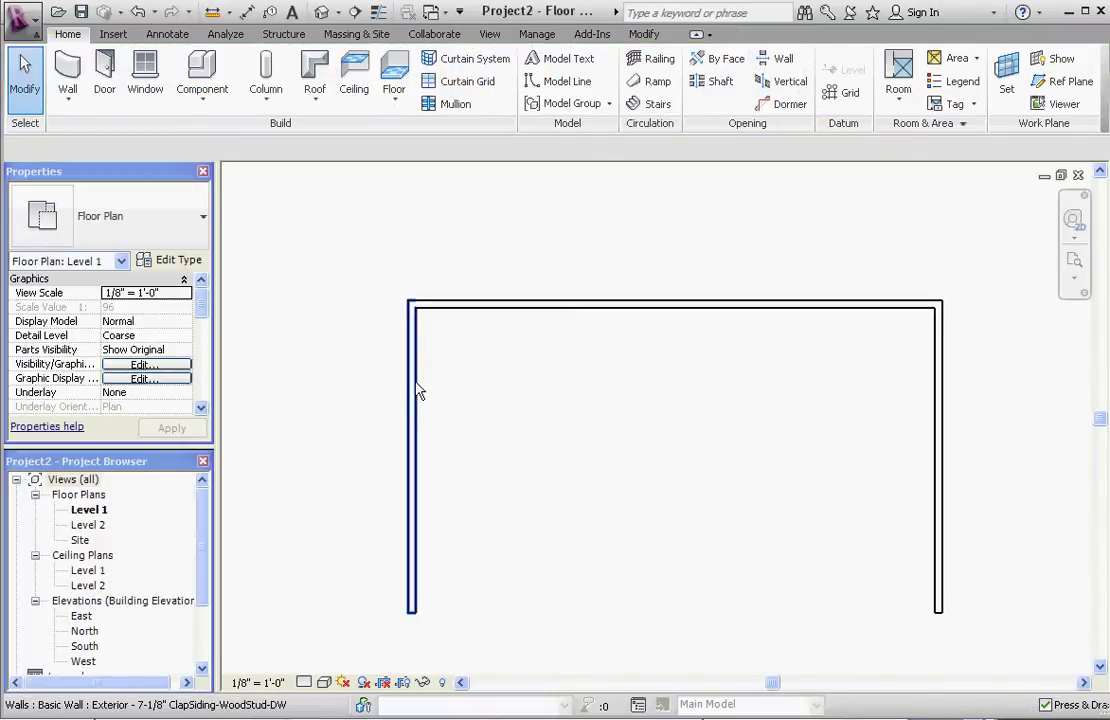
pyautogui.click(418, 390)
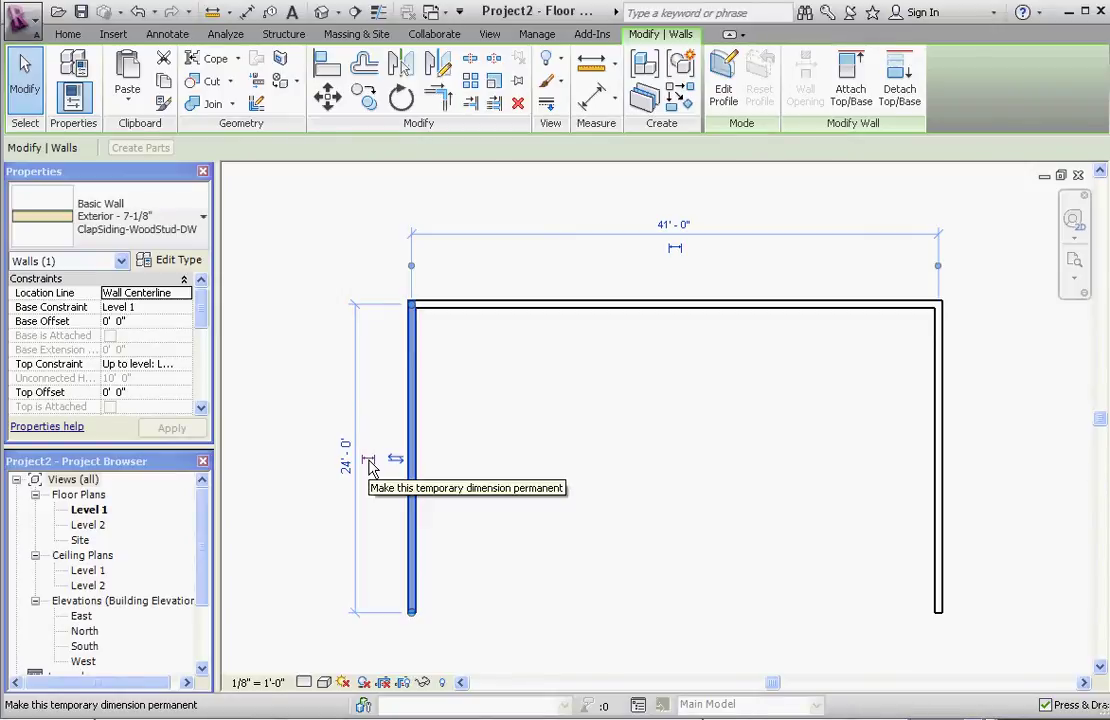
pyautogui.click(370, 468)
# Make the right wall's 24' temporary dimension permanent from the top wall's selection
pyautogui.click(488, 450)
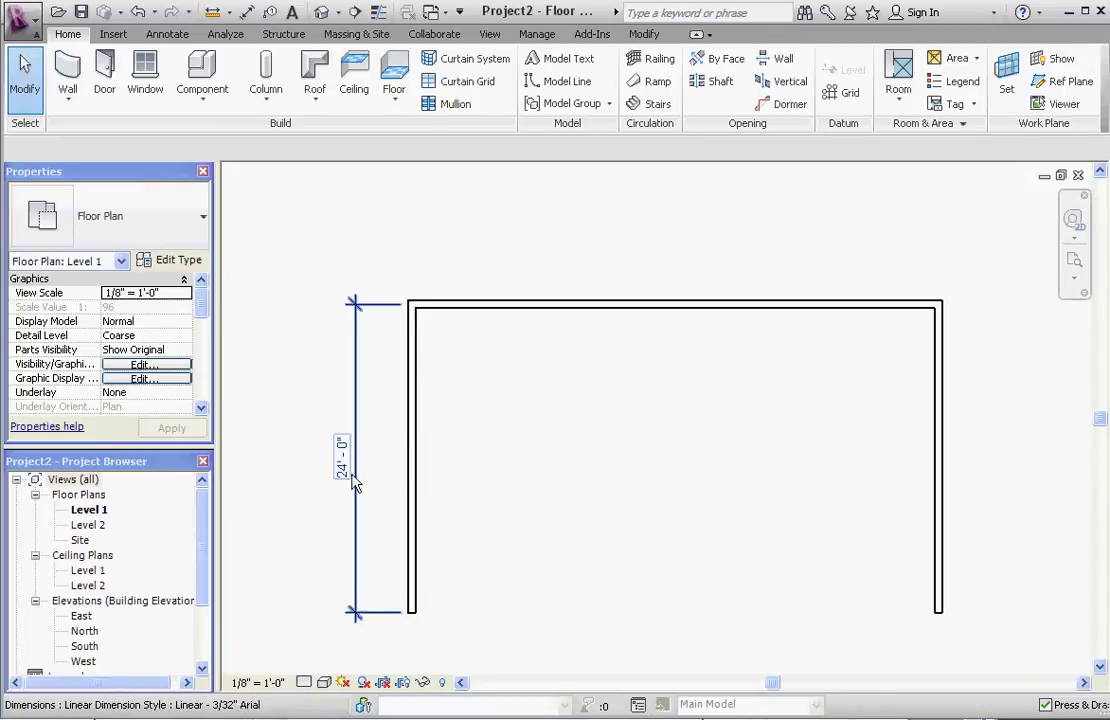
pyautogui.click(461, 306)
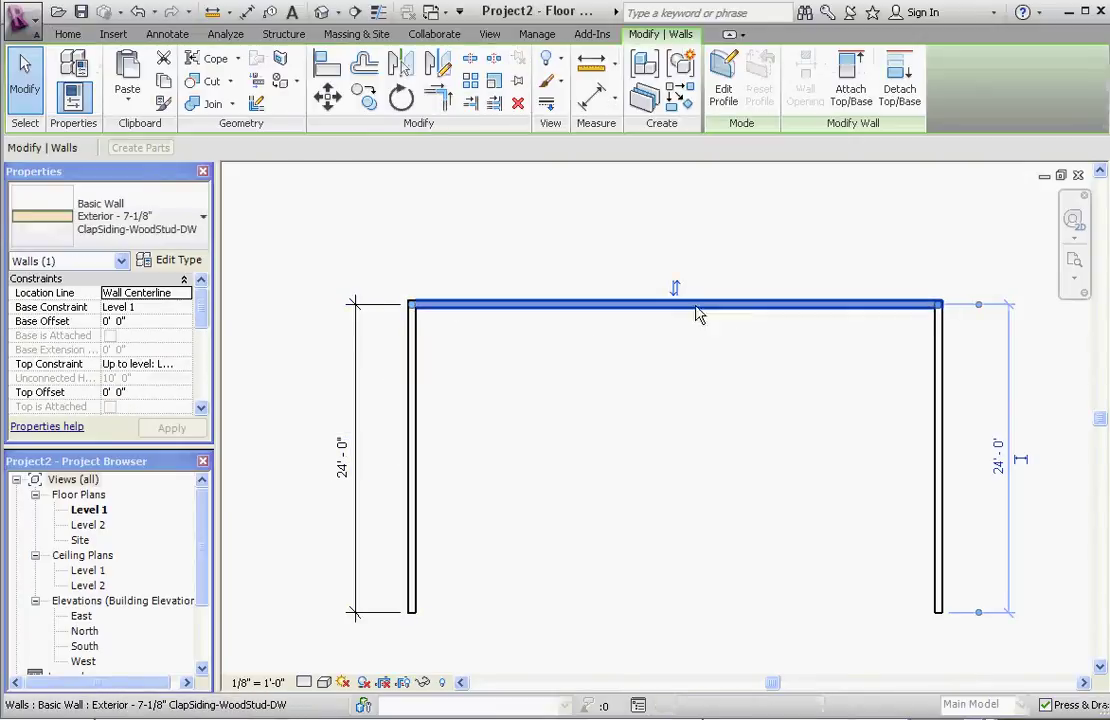
pyautogui.click(1020, 459)
pyautogui.click(590, 374)
# Keep the left wall length at 24' 0" and select the permanent 24' - 0" dimension
pyautogui.click(478, 315)
pyautogui.click(478, 377)
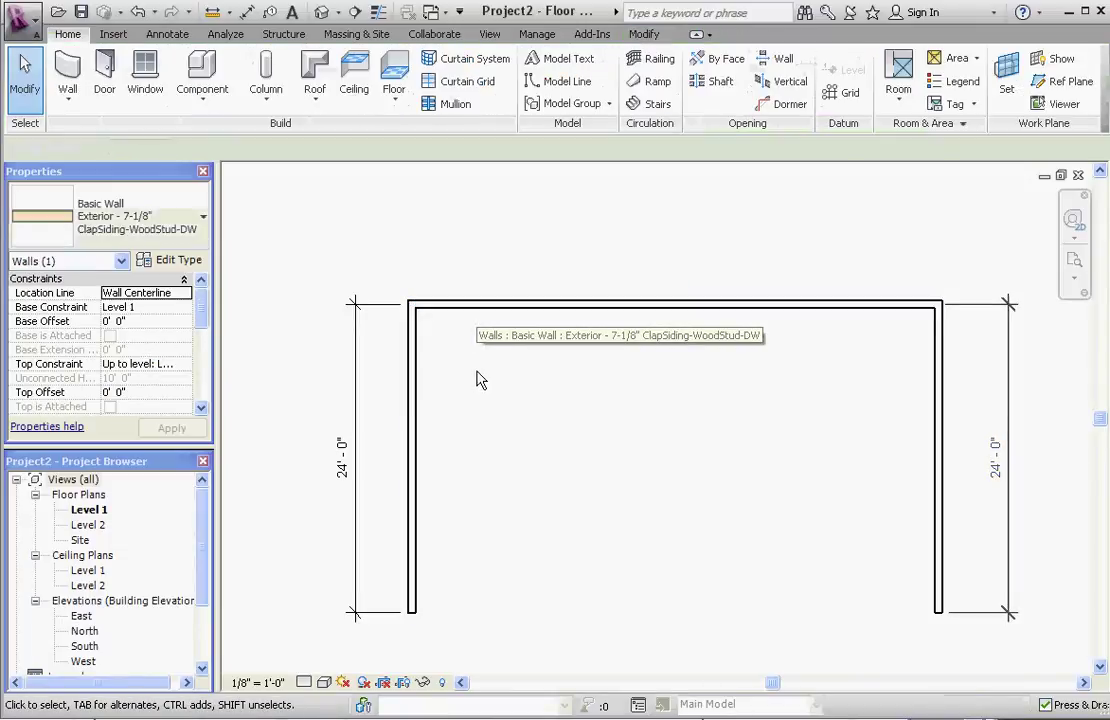
pyautogui.click(418, 563)
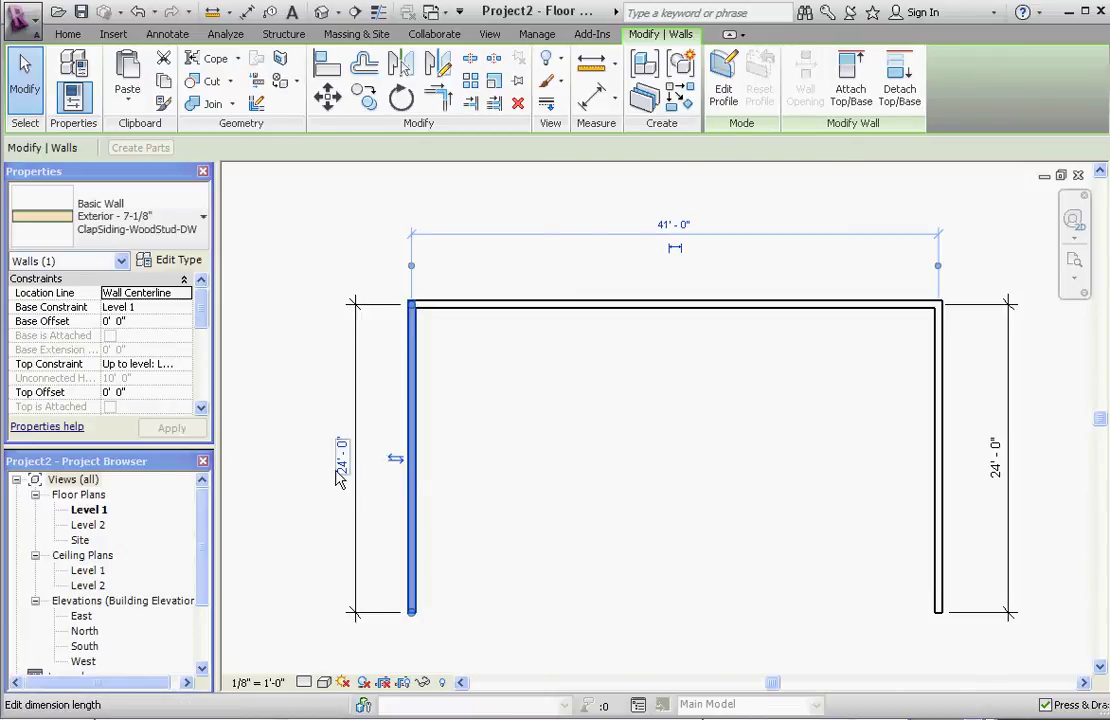
pyautogui.click(456, 471)
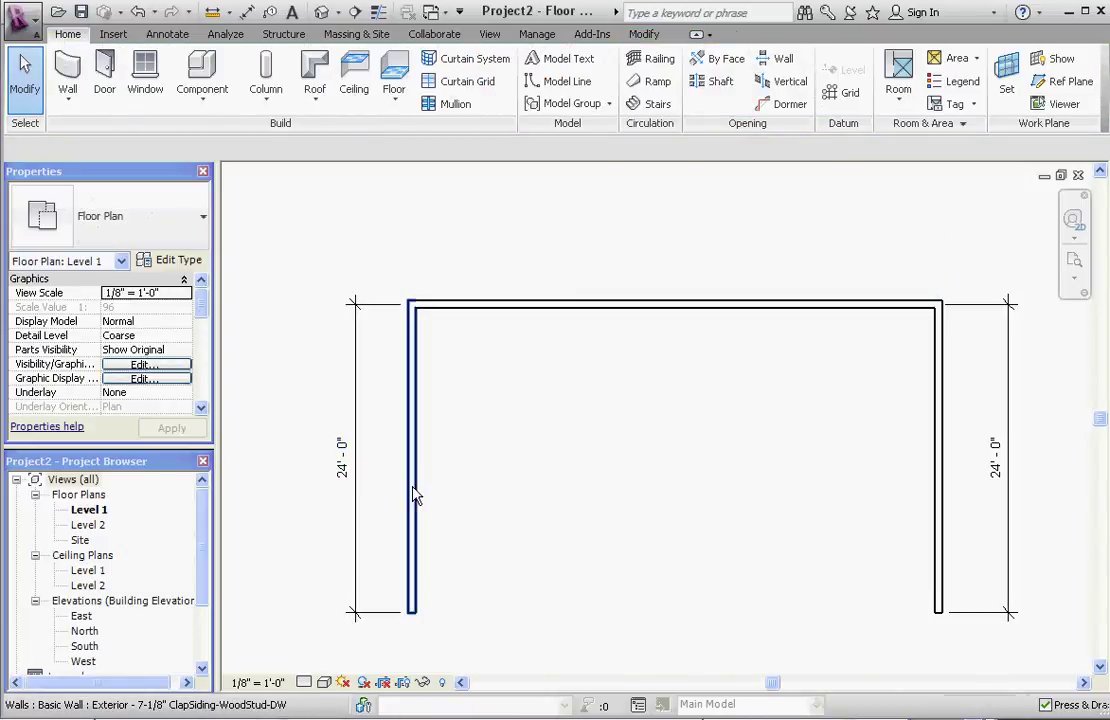
pyautogui.scroll(2, 418, 497)
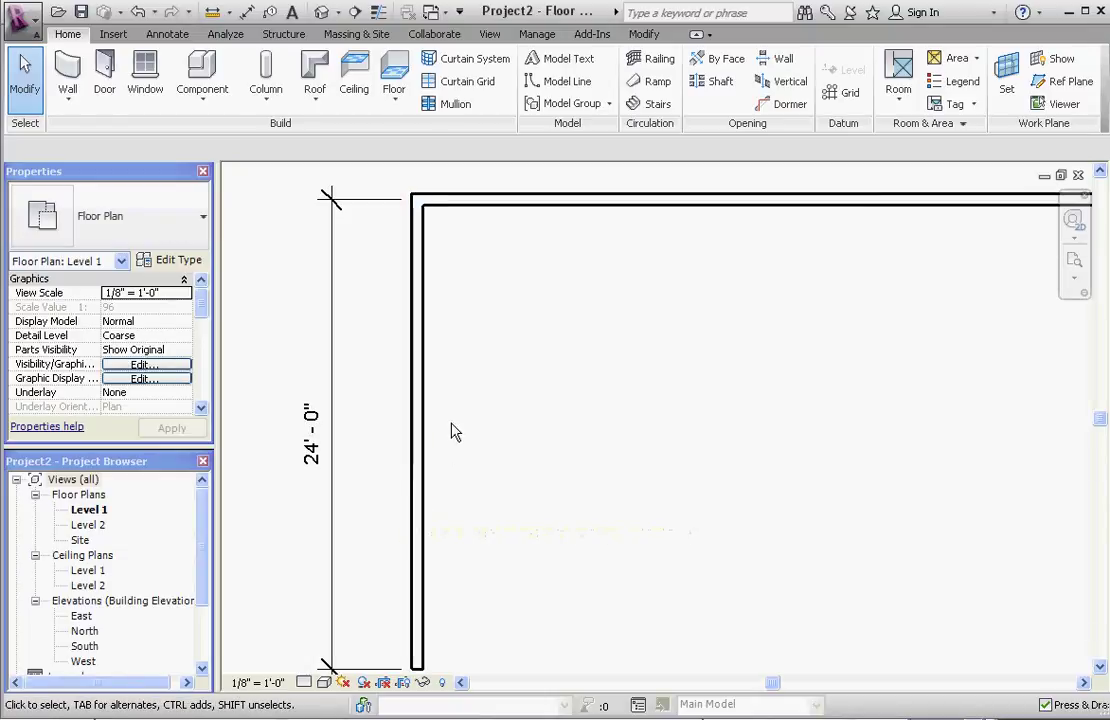
pyautogui.click(423, 470)
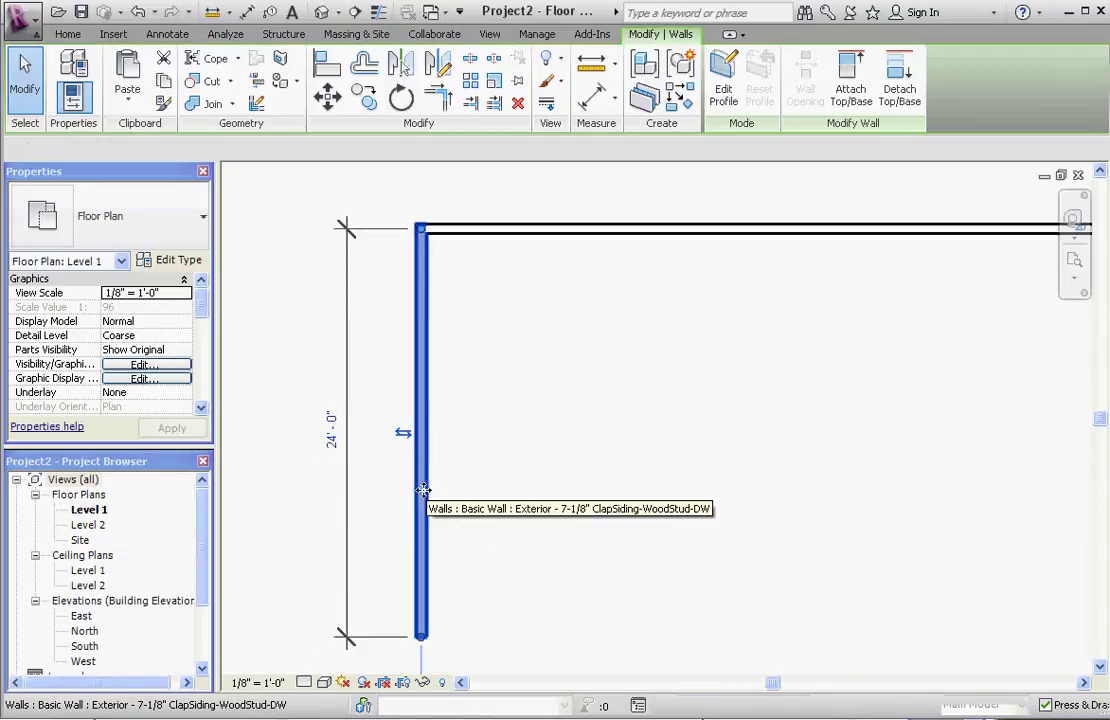
pyautogui.click(331, 446)
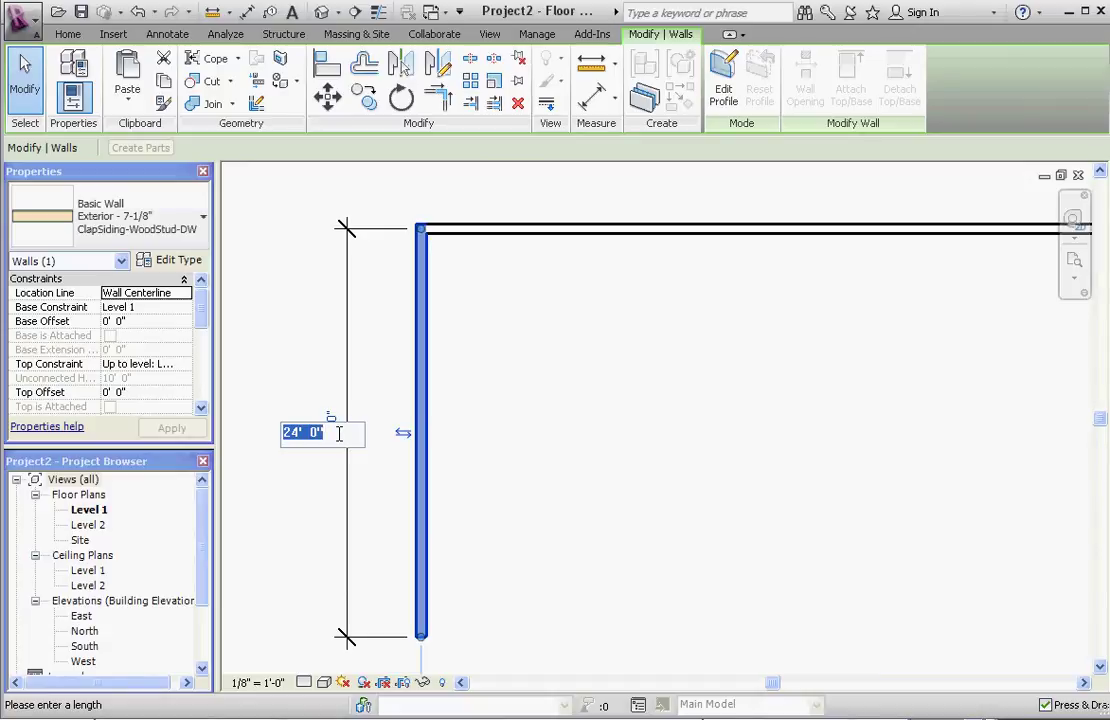
pyautogui.press('Return')
pyautogui.click(462, 385)
pyautogui.click(348, 392)
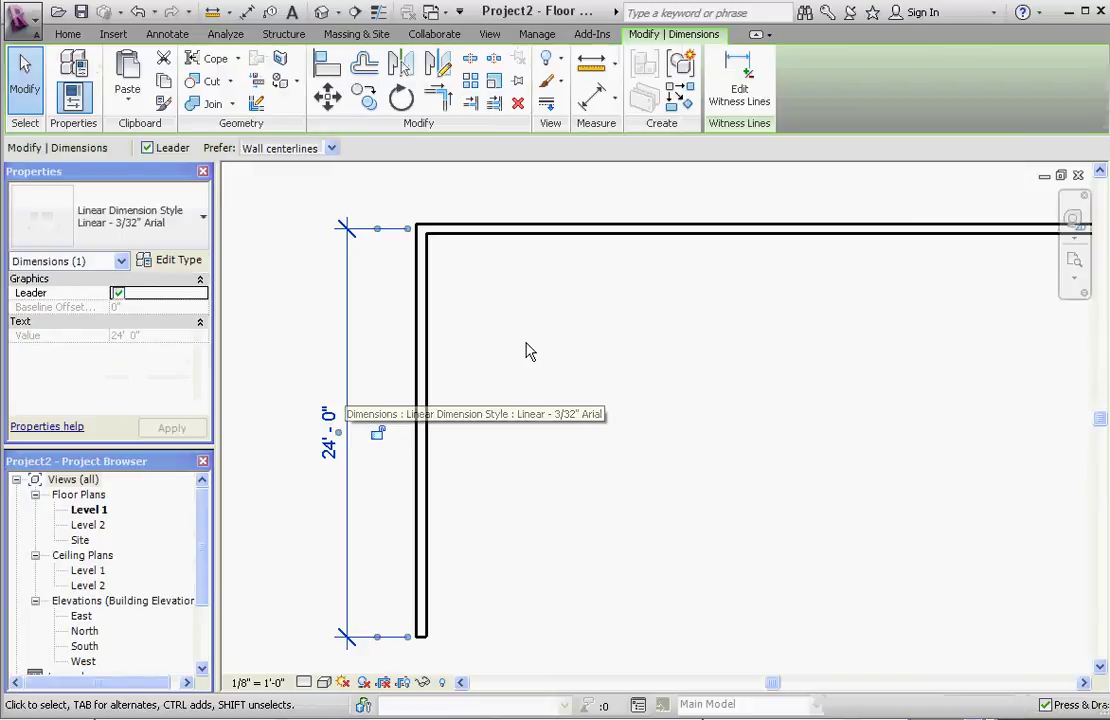